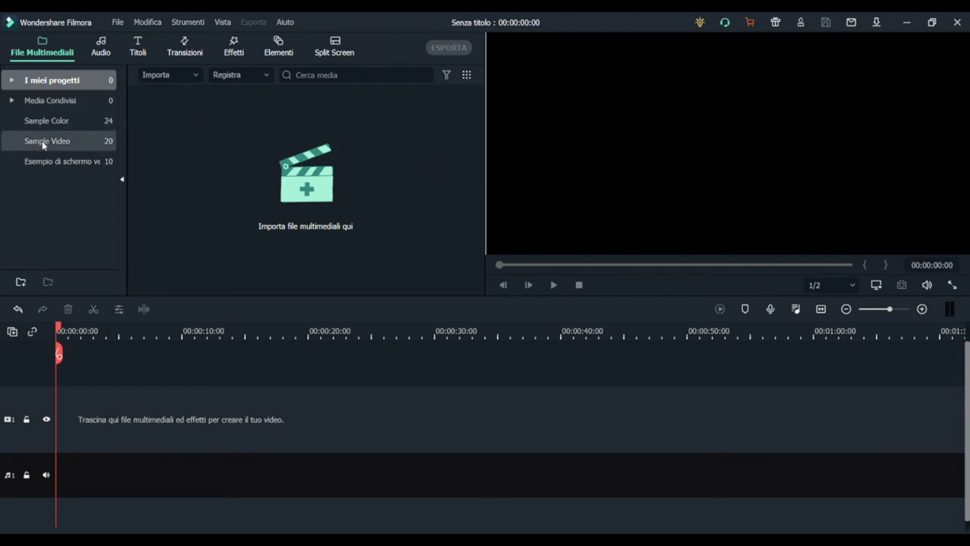
# - Place the sample videos Isole, Spiaggia and Fiore di ciliegio one after another from the start of video track 1
pyautogui.click(42, 140)
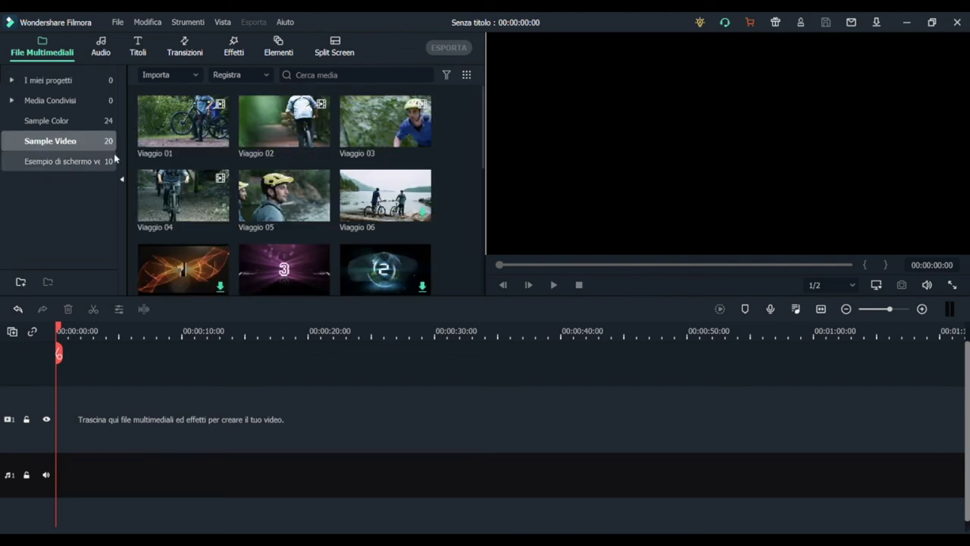
pyautogui.scroll(-5, 186, 198)
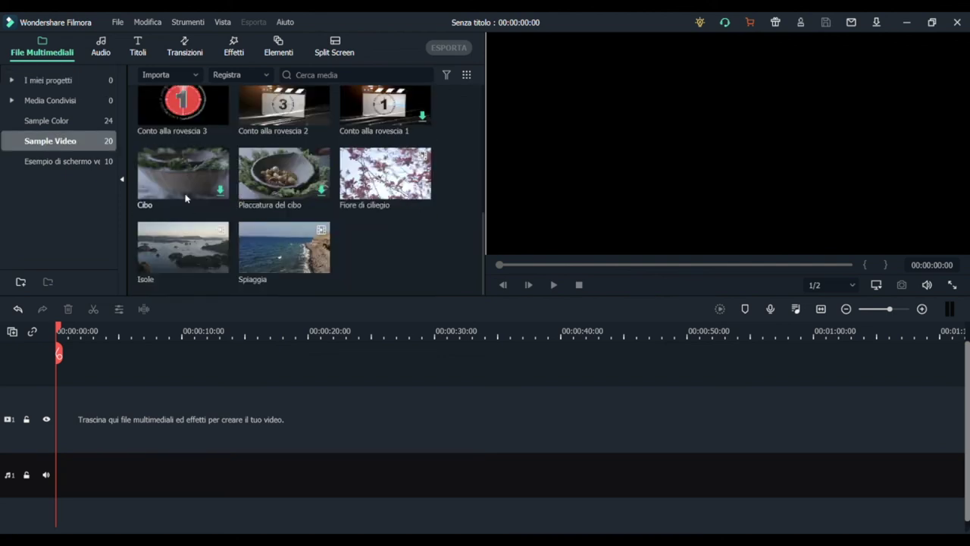
pyautogui.moveTo(176, 240); pyautogui.dragTo(61, 413)
pyautogui.moveTo(265, 264); pyautogui.dragTo(110, 417)
pyautogui.moveTo(347, 187); pyautogui.dragTo(184, 424)
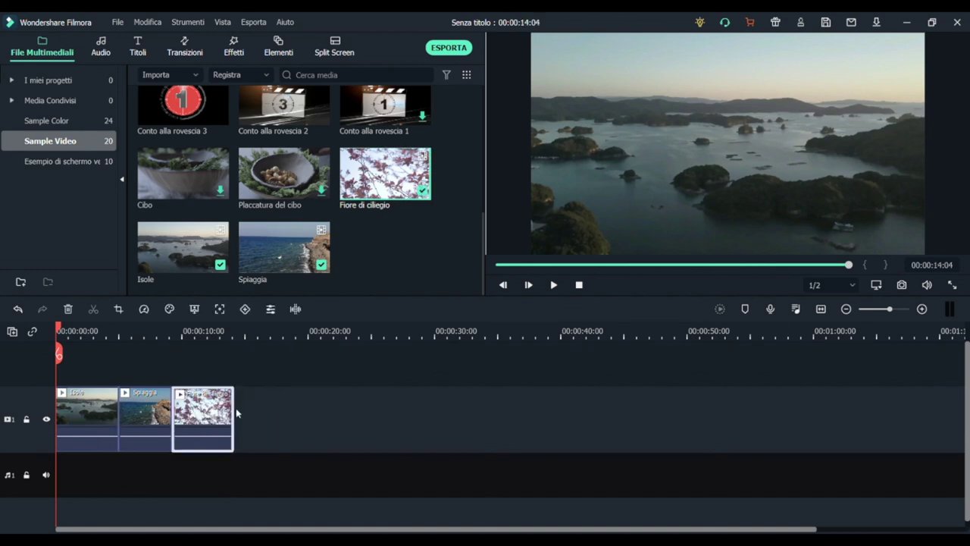
# - Play through the three-clip sequence in the preview and return the playhead to the start of the timeline
pyautogui.click(554, 285)
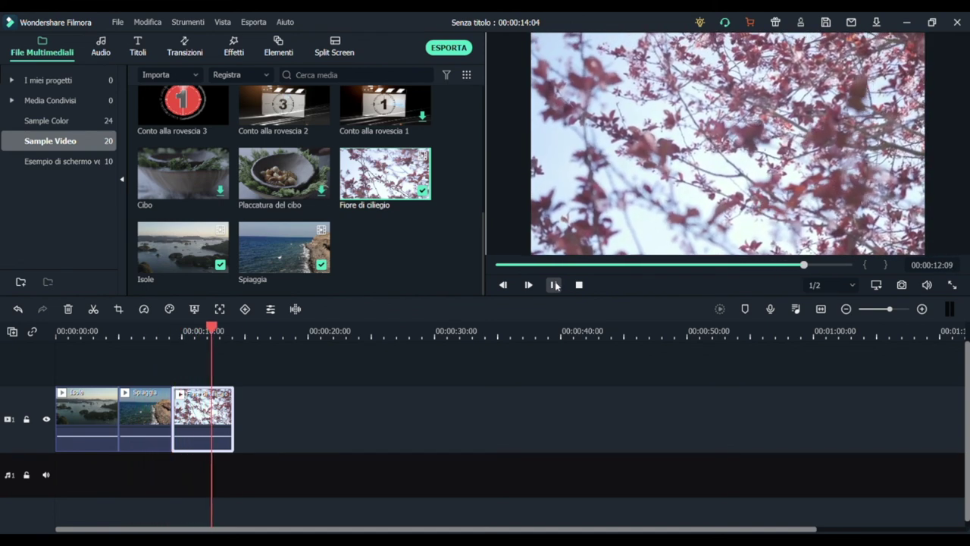
pyautogui.click(554, 284)
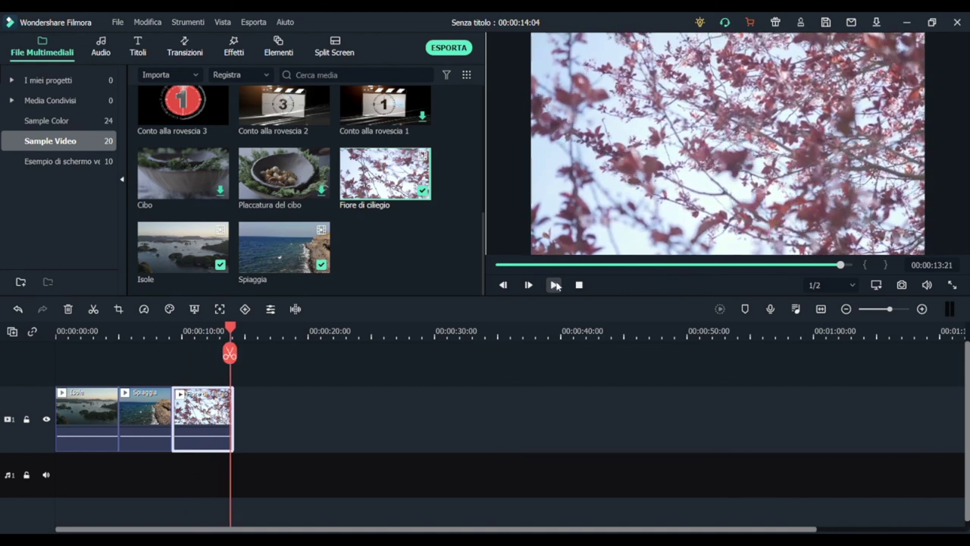
pyautogui.moveTo(229, 352); pyautogui.dragTo(57, 353)
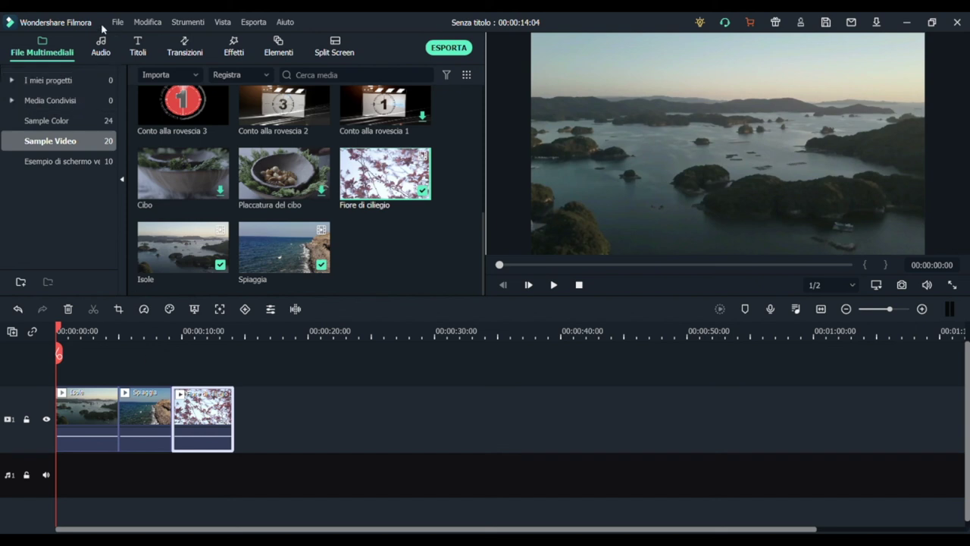
# - Preview the Viaggio a roma song from the Giovane & Brillante audio category and place it at the start of audio track 1
pyautogui.click(101, 53)
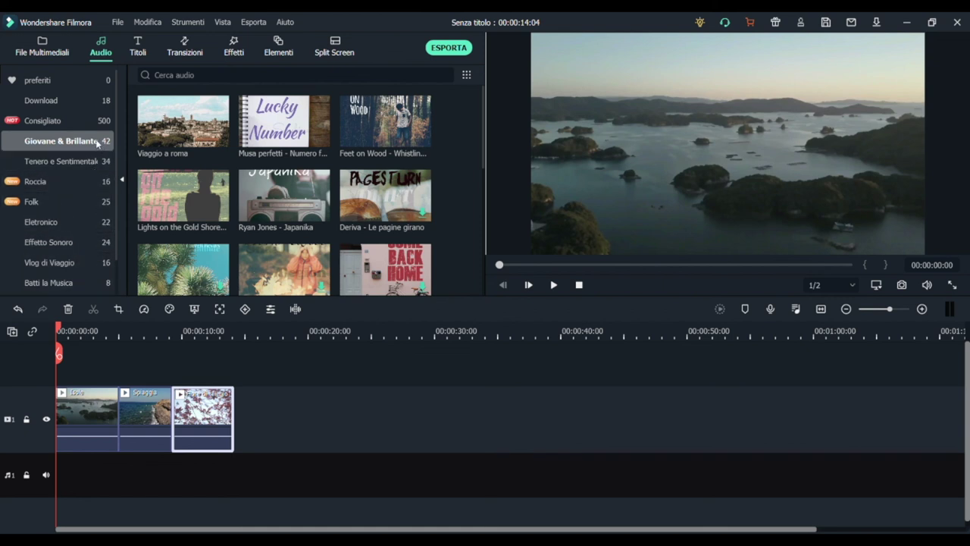
pyautogui.moveTo(182, 122)
pyautogui.doubleClick(197, 126)
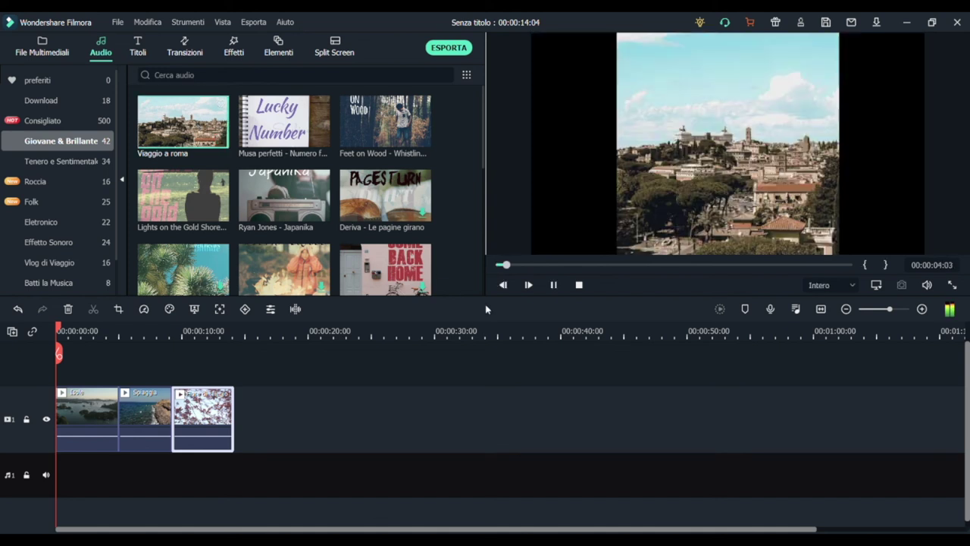
pyautogui.click(578, 286)
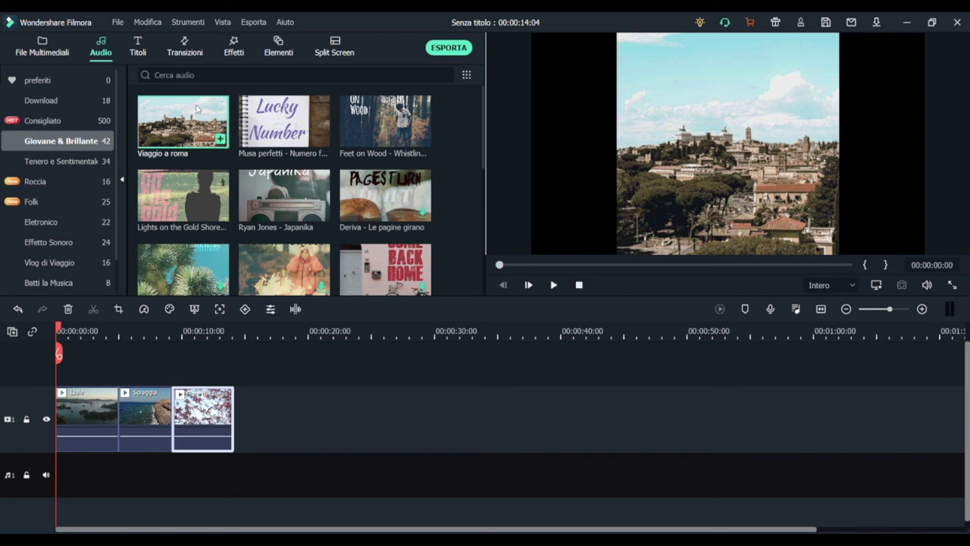
pyautogui.moveTo(177, 250); pyautogui.dragTo(59, 442)
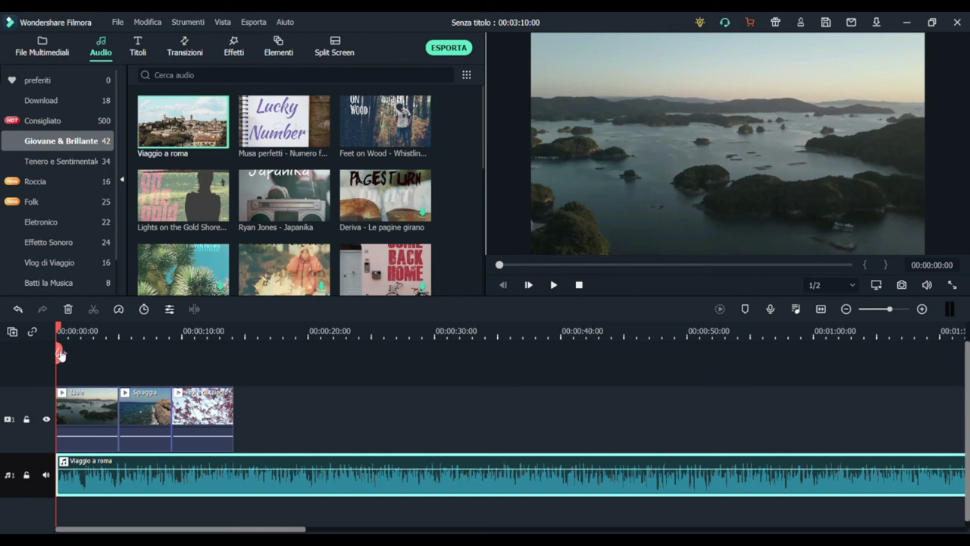
# - Split the Viaggio a roma audio at 00:00:14:03, where the third video clip ends, and delete the part after the cut
pyautogui.moveTo(60, 354); pyautogui.dragTo(259, 370)
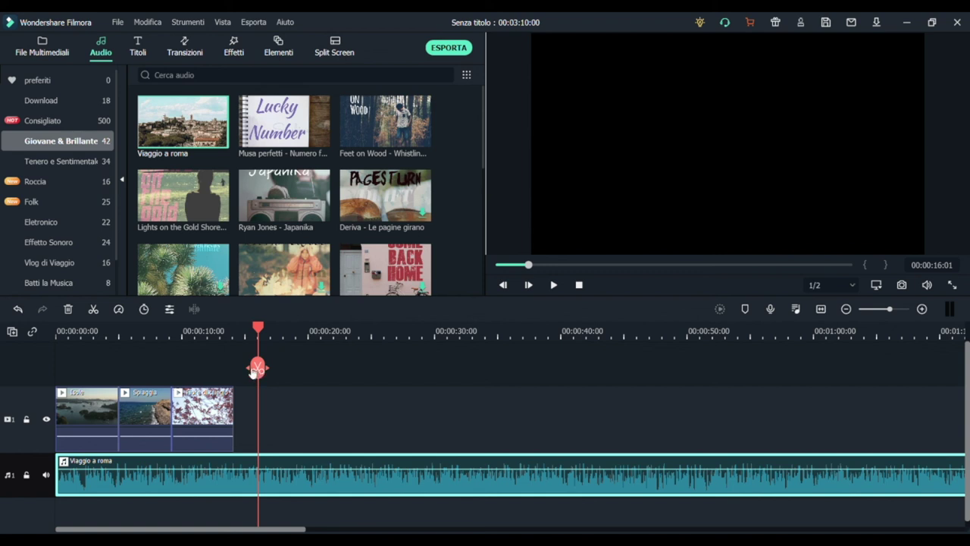
pyautogui.moveTo(252, 372); pyautogui.dragTo(231, 373)
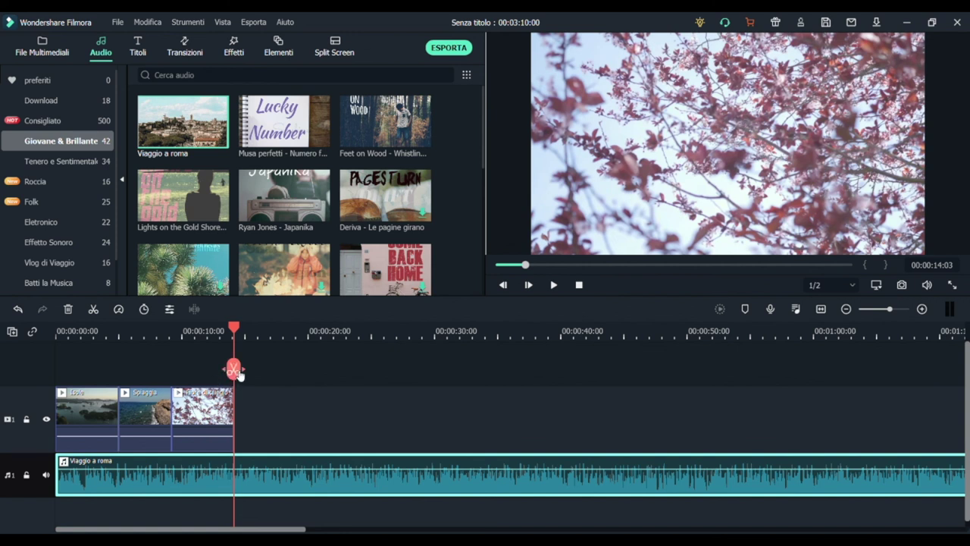
pyautogui.click(237, 372)
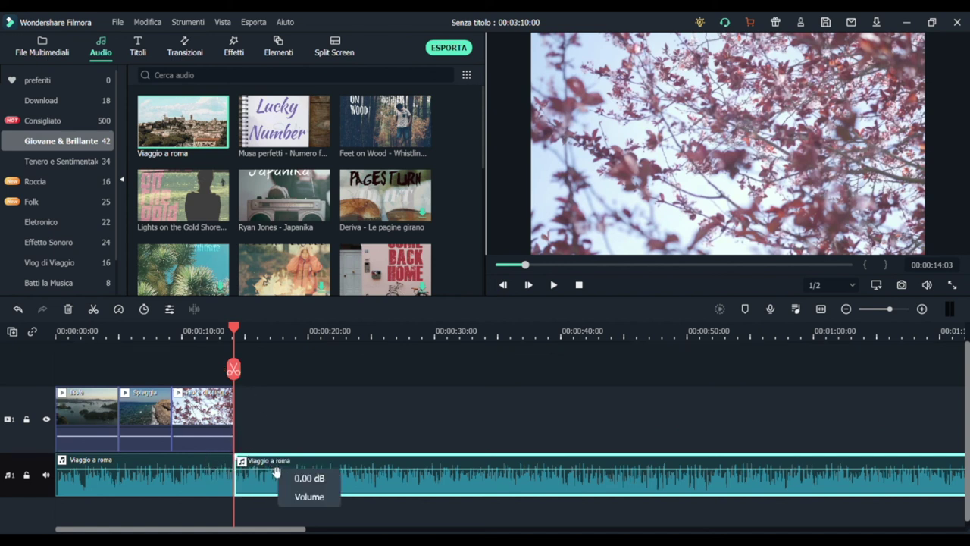
pyautogui.click(174, 468)
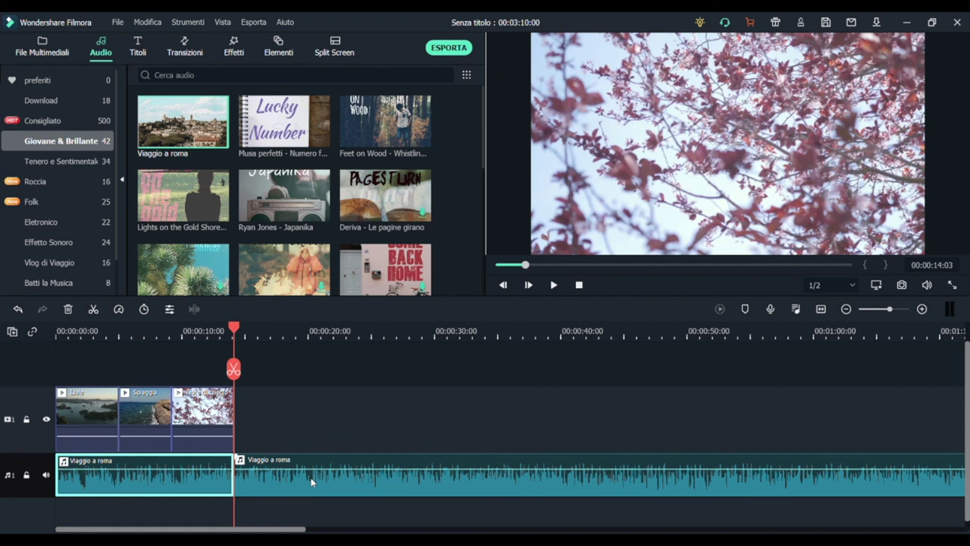
pyautogui.click(311, 481)
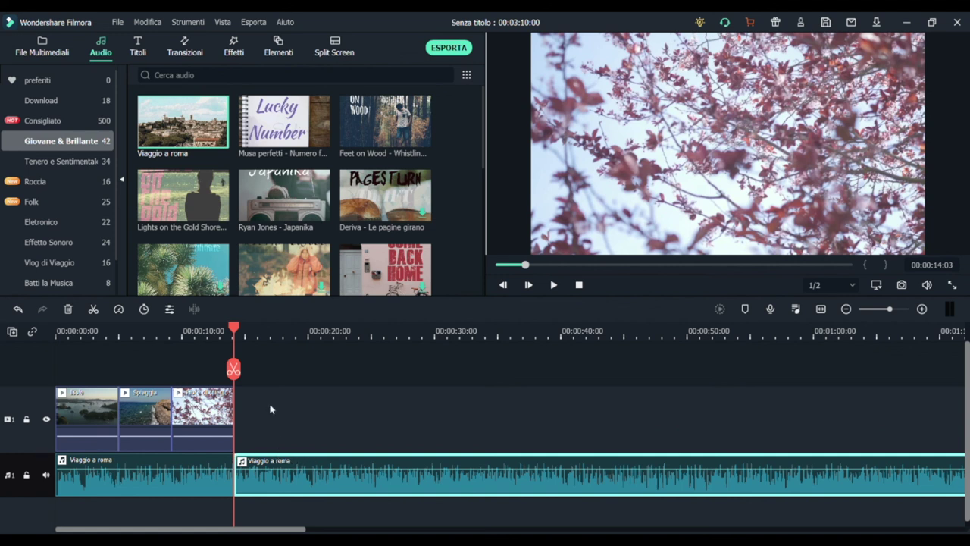
pyautogui.click(67, 309)
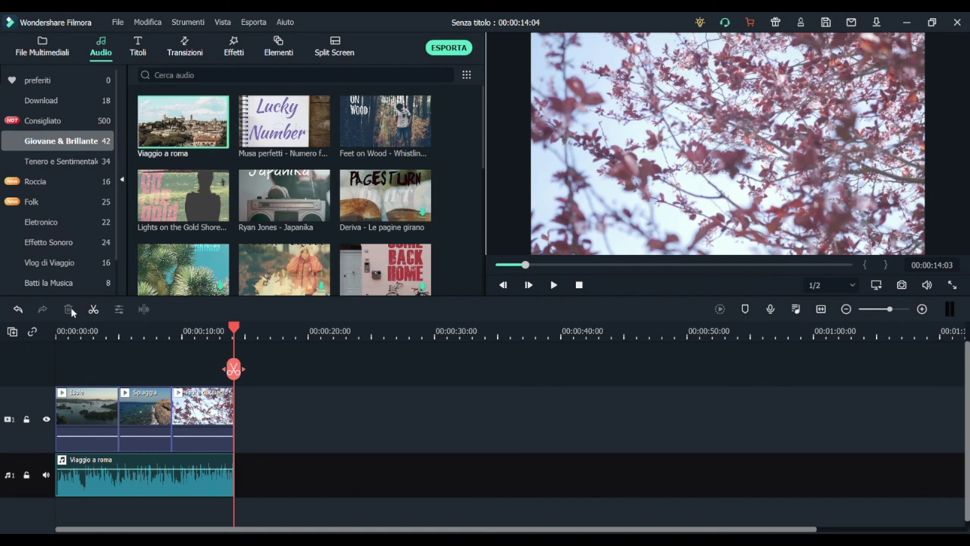
# - Append the sample video Conto alla rovescia 5 after Fiore di ciliegio and record a voiceover beneath it on audio track 1
pyautogui.click(42, 49)
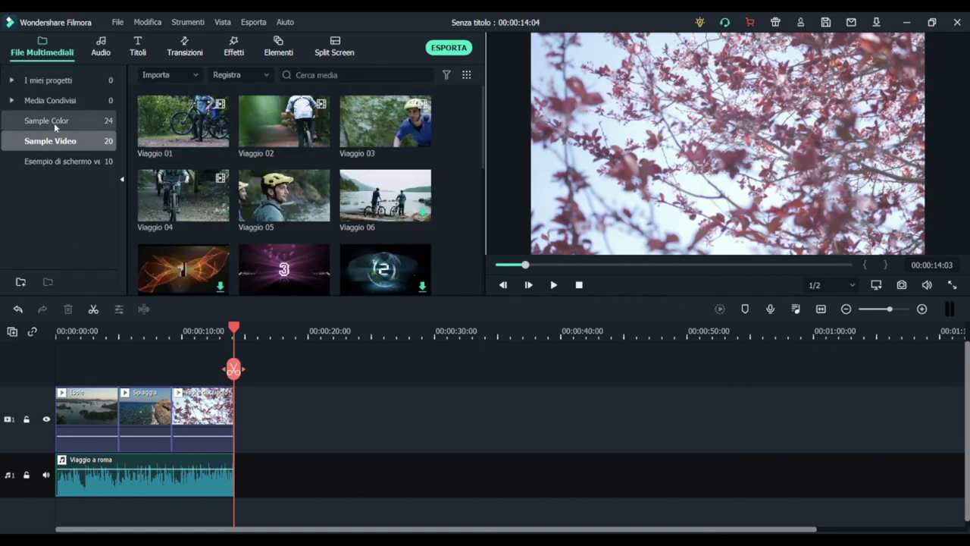
pyautogui.scroll(-3, 300, 168)
pyautogui.scroll(3, 300, 169)
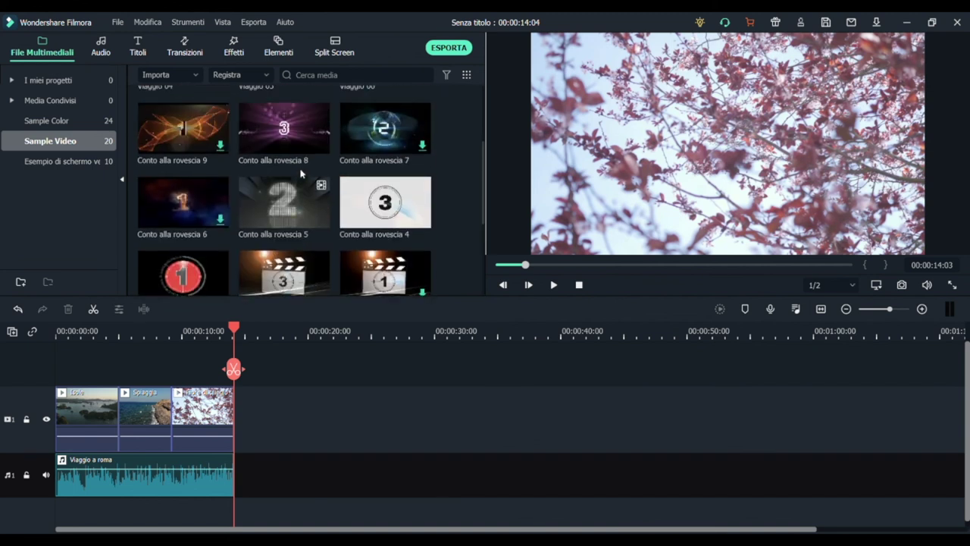
pyautogui.moveTo(296, 194); pyautogui.dragTo(239, 421)
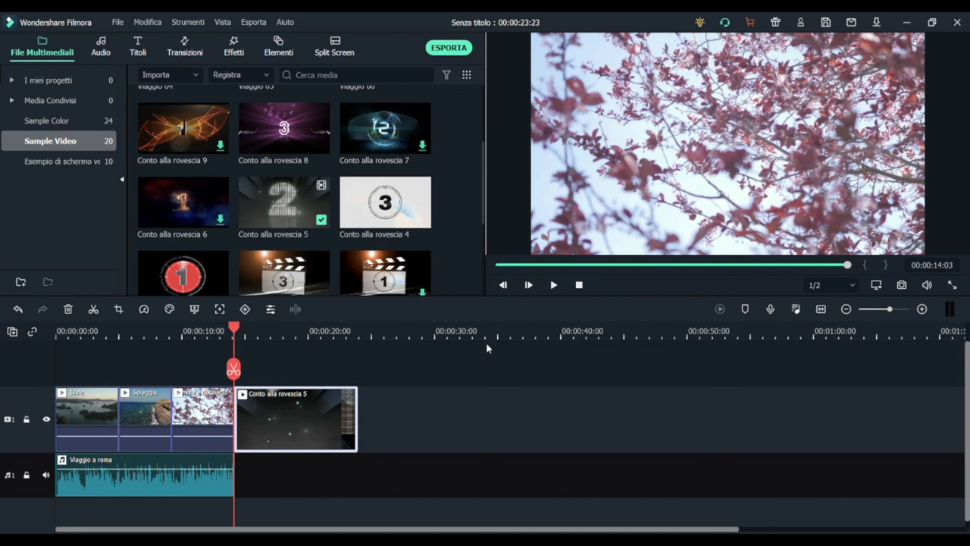
pyautogui.press('space')
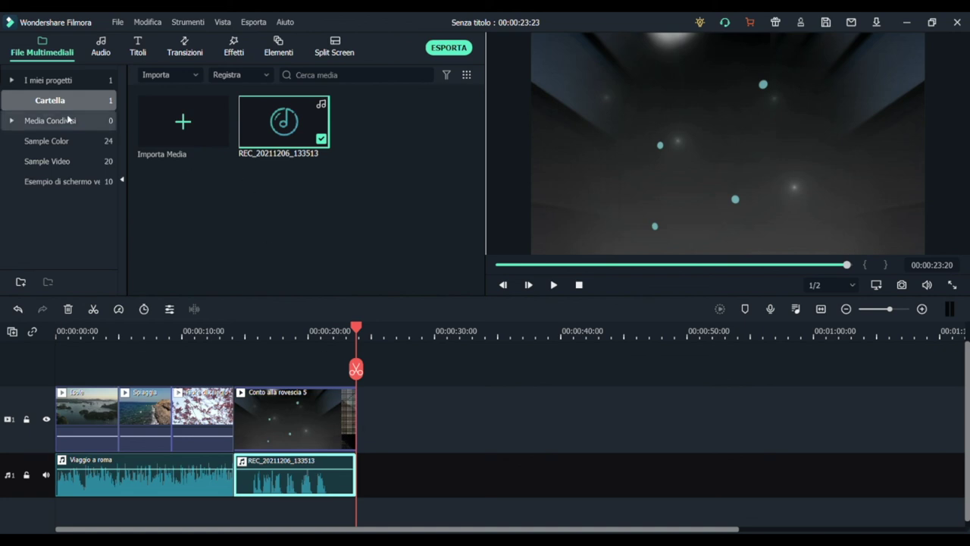
# - Append the sample videos Viaggio 01, Viaggio 02, Viaggio 03 and Viaggio 04 in order after the countdown clip
pyautogui.click(57, 162)
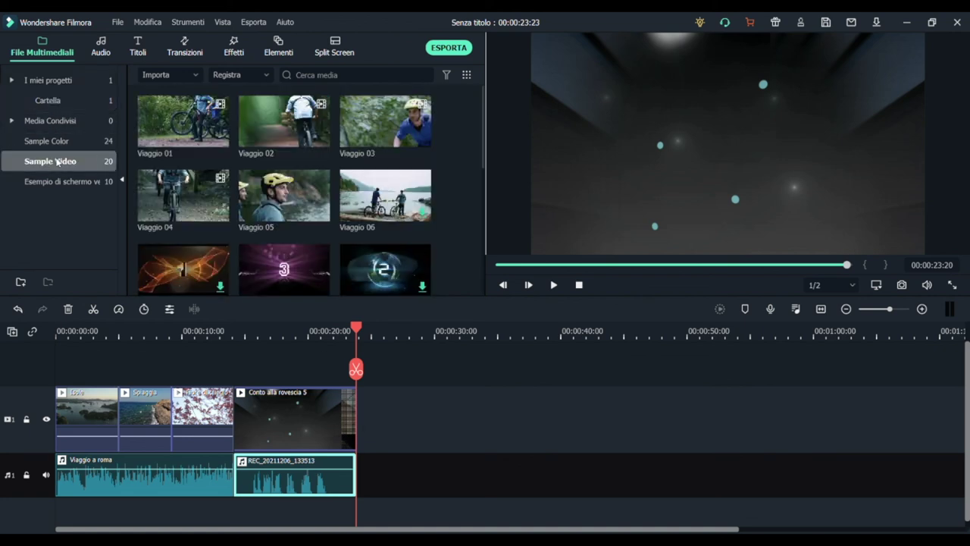
pyautogui.moveTo(154, 130); pyautogui.dragTo(364, 423)
pyautogui.moveTo(259, 143); pyautogui.dragTo(384, 424)
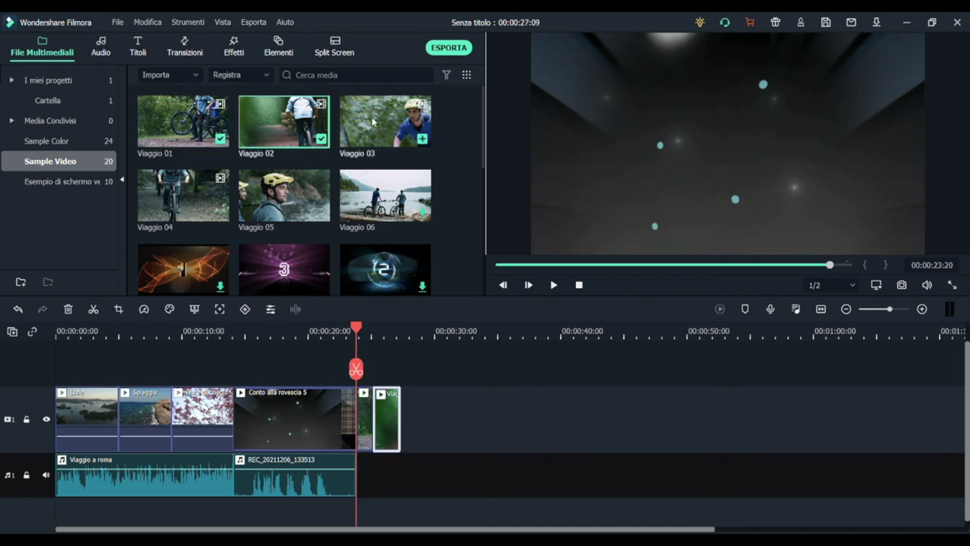
pyautogui.moveTo(371, 122); pyautogui.dragTo(413, 419)
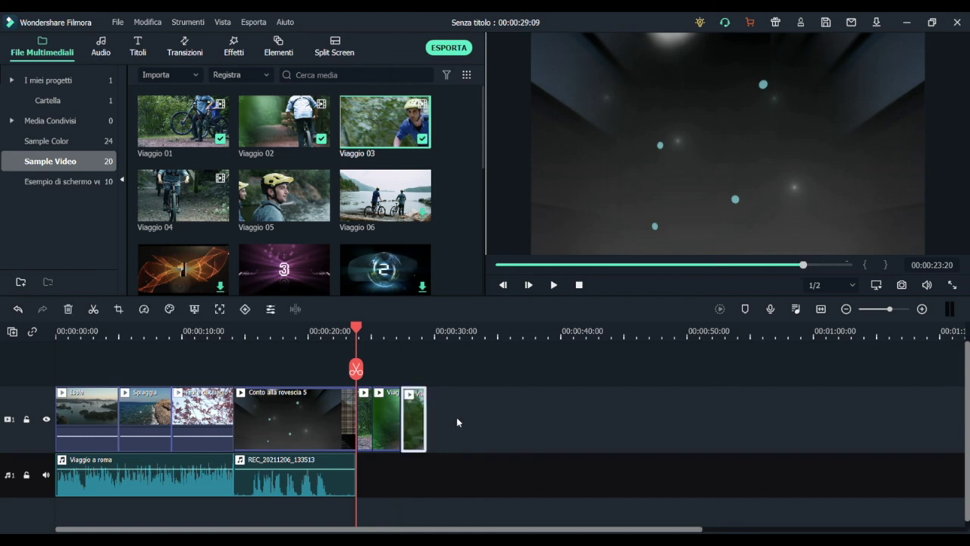
pyautogui.moveTo(235, 242); pyautogui.dragTo(434, 411)
pyautogui.moveTo(291, 267)
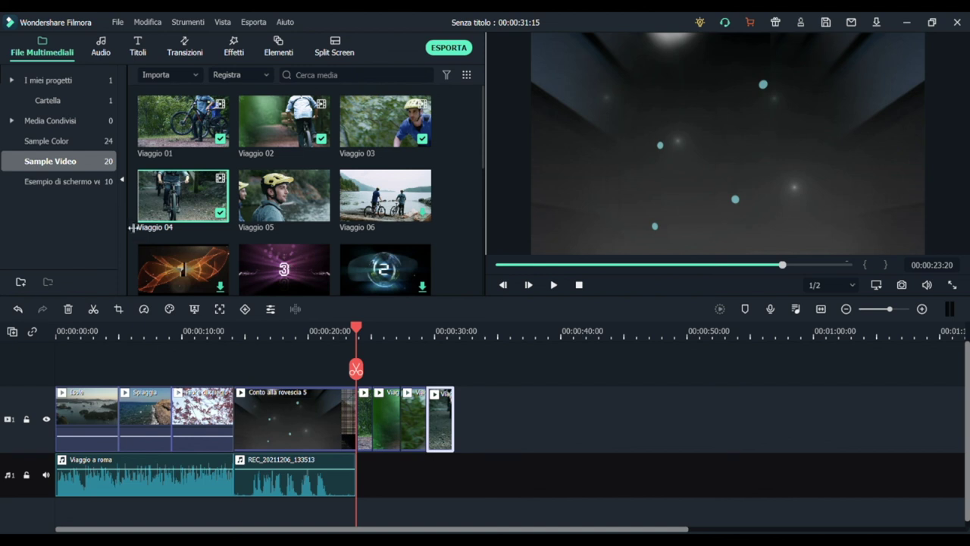
# - Preview the song Lights on the Gold Shore - Time For Us and place it after the voice recording on audio track 1
pyautogui.click(94, 53)
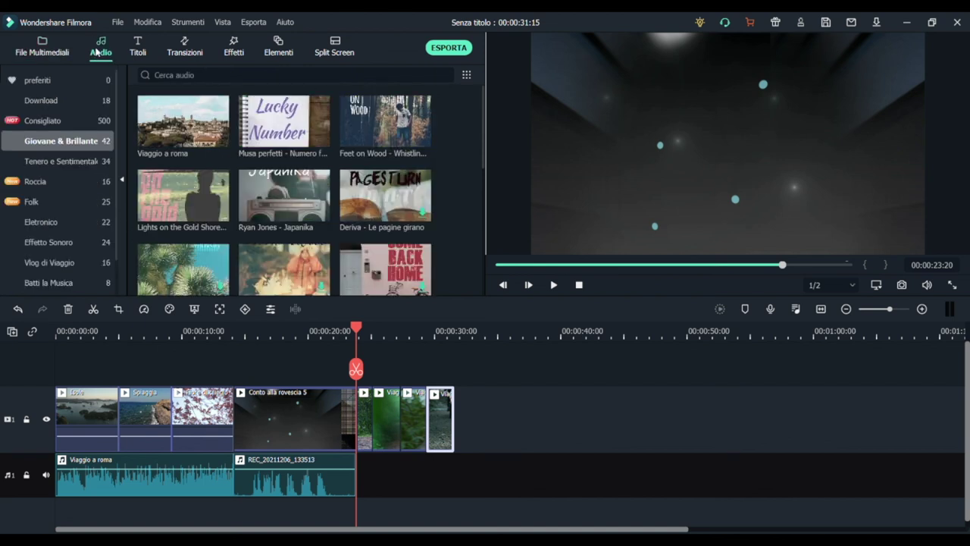
pyautogui.click(161, 197)
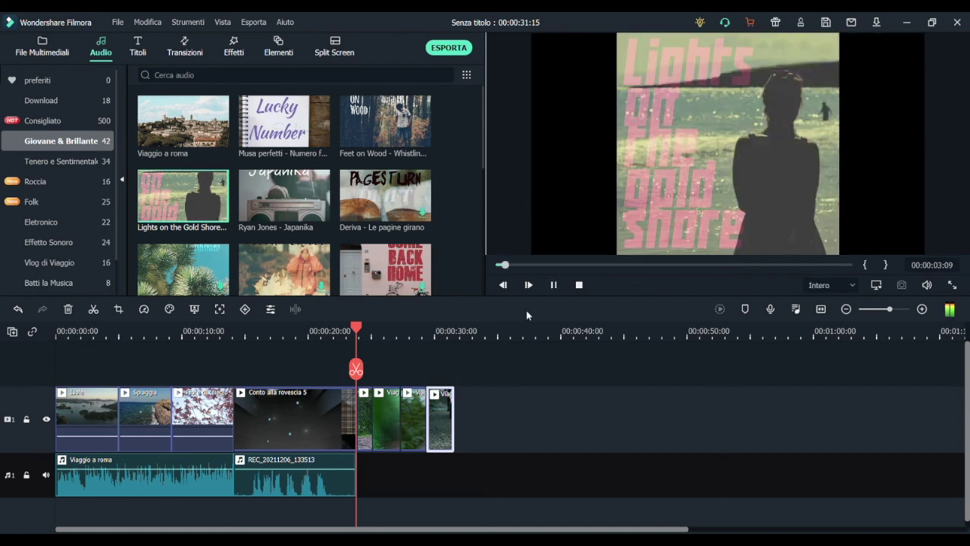
pyautogui.click(579, 285)
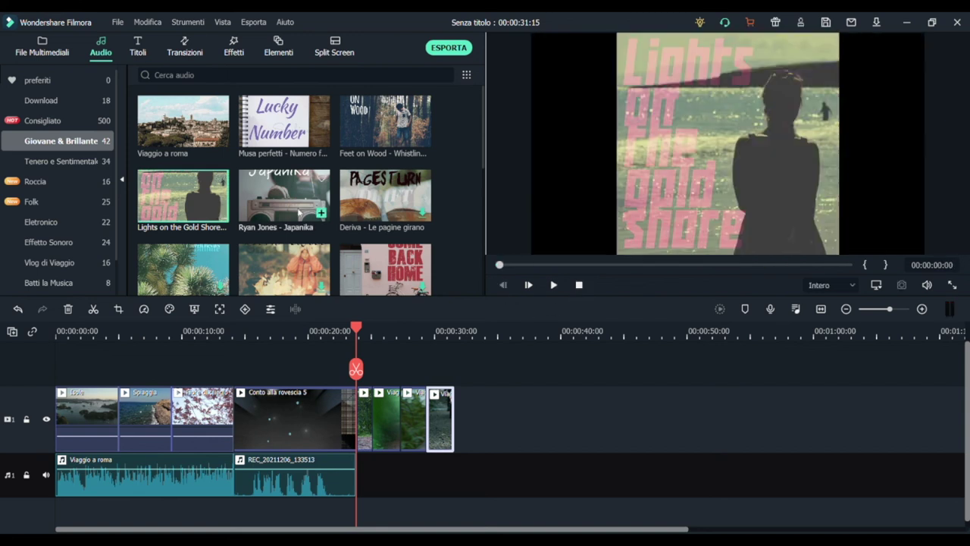
pyautogui.moveTo(193, 187); pyautogui.dragTo(360, 443)
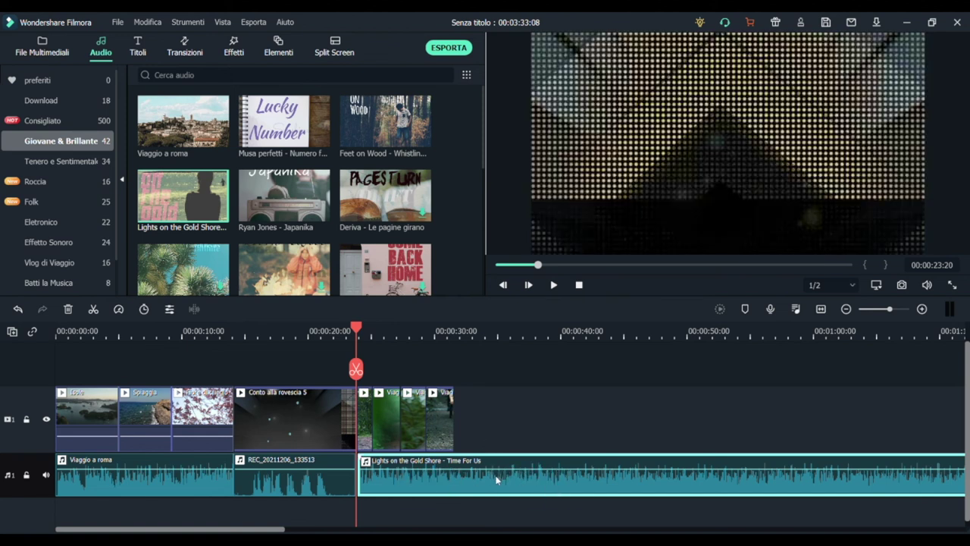
# - Split the Lights on the Gold Shore audio at 00:00:31:15, where the last video clip ends, and delete the excess part
pyautogui.moveTo(356, 369); pyautogui.dragTo(451, 399)
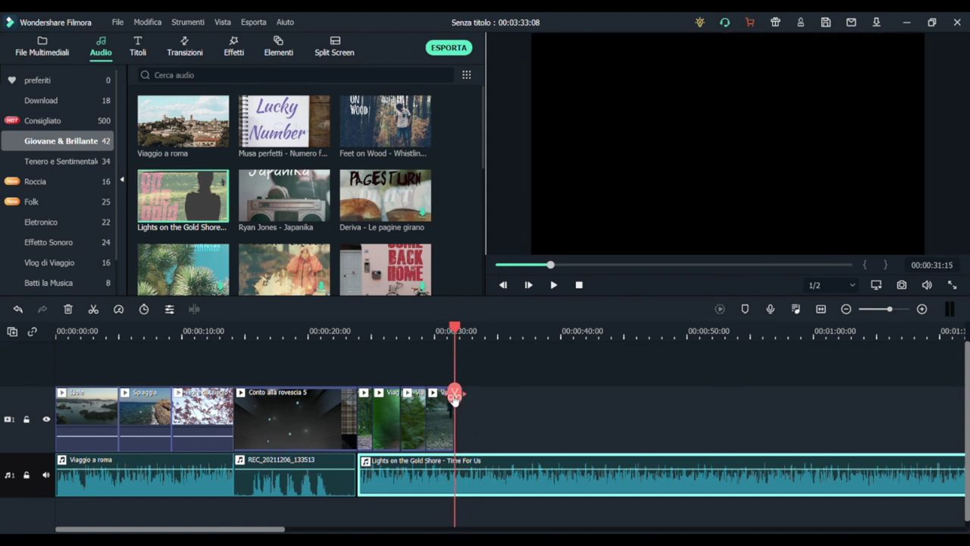
pyautogui.click(455, 394)
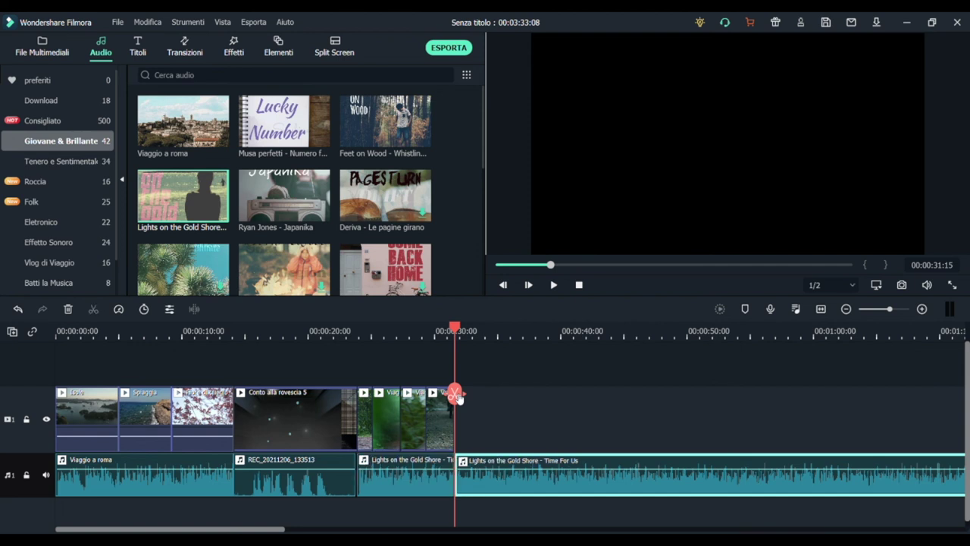
pyautogui.click(68, 309)
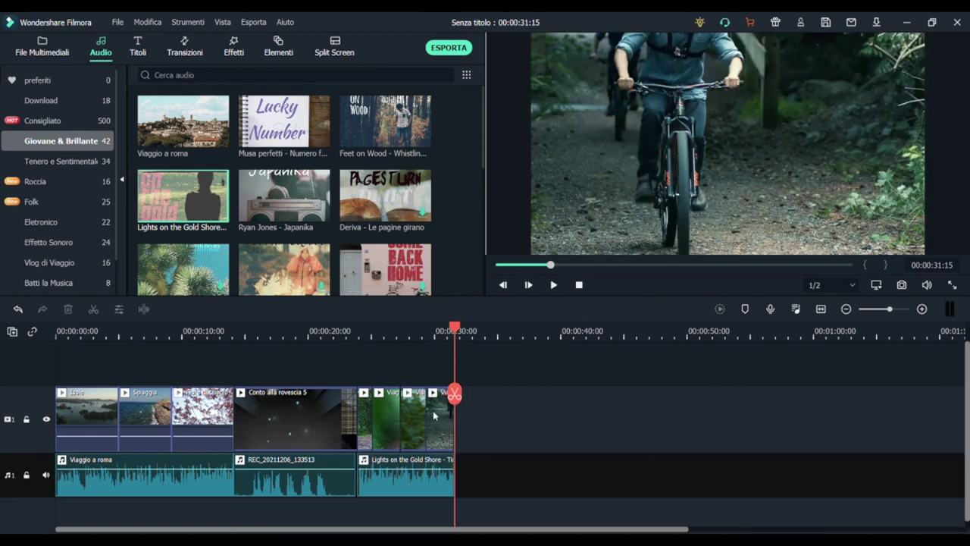
# - Return the playhead to the timeline start and apply the Dissolvenza in Entrata preset animation to the beginning of the Isole clip
pyautogui.moveTo(459, 399); pyautogui.dragTo(58, 393)
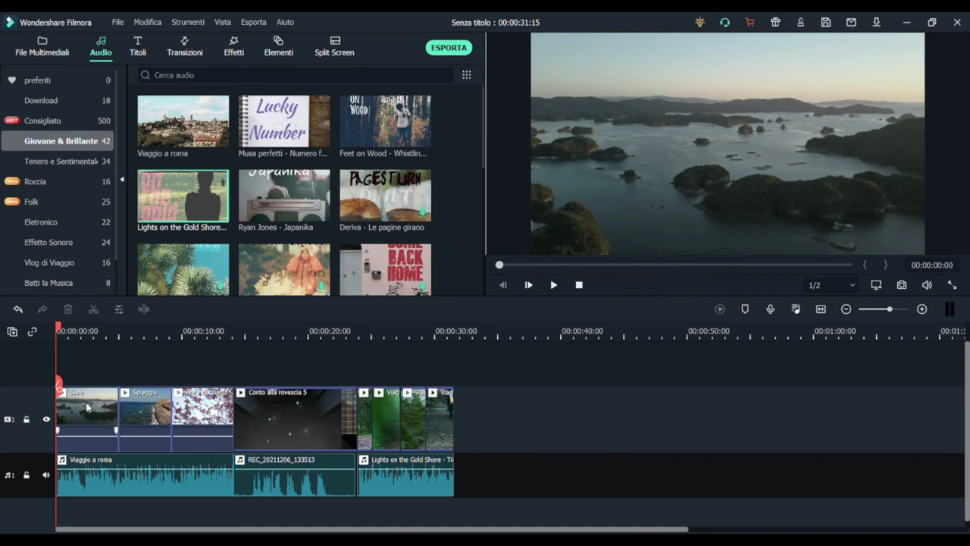
pyautogui.doubleClick(87, 407)
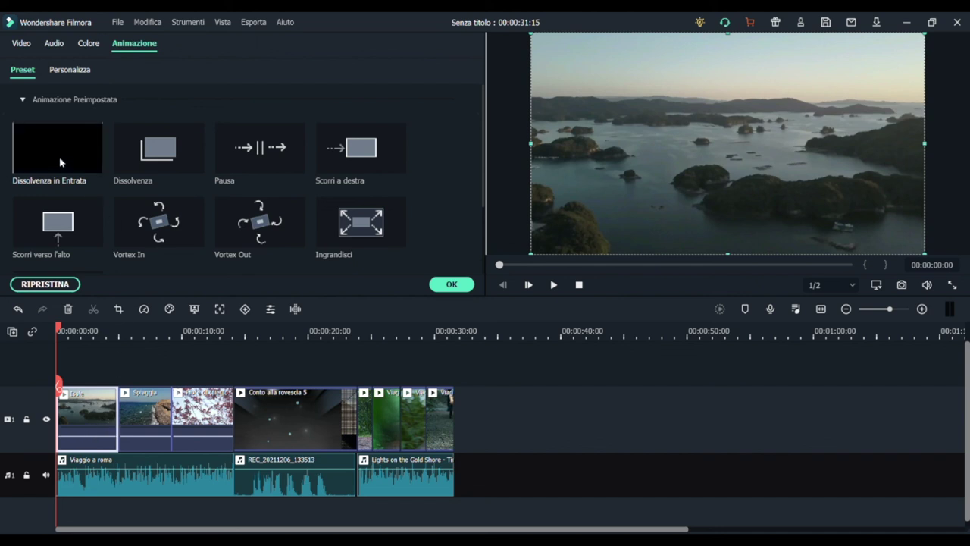
pyautogui.moveTo(69, 159); pyautogui.dragTo(59, 429)
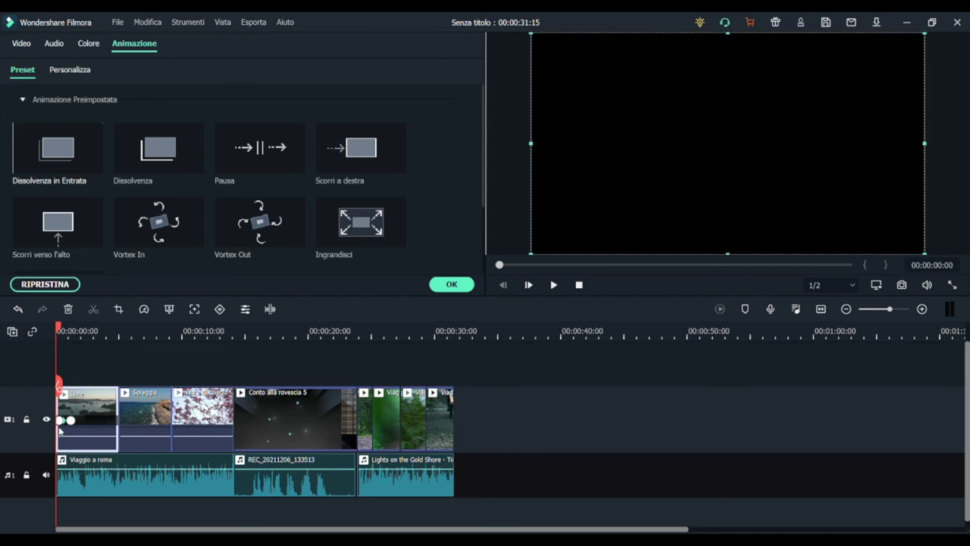
# - Give the Viaggio a roma audio clip a fade-in of 1.08 s and a fade-out of 1.04 s
pyautogui.click(87, 477)
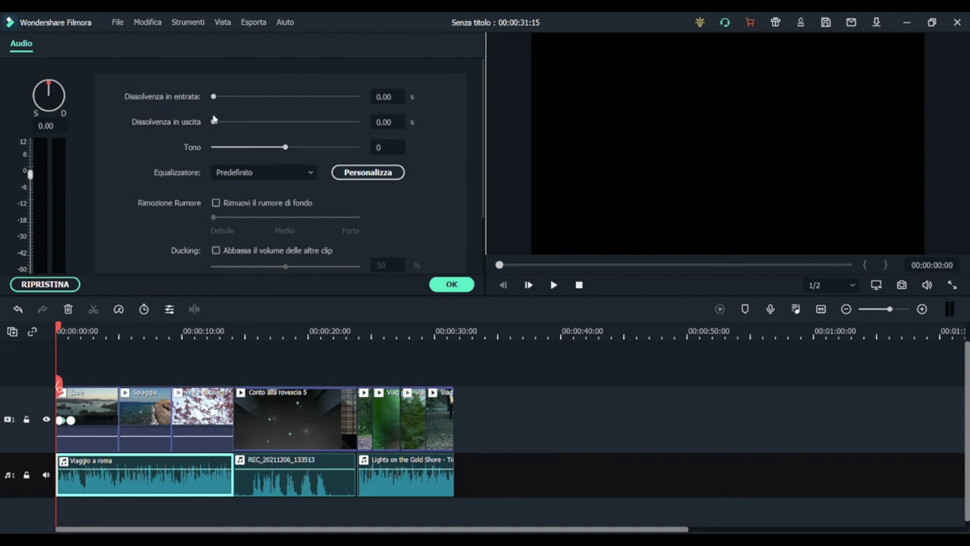
pyautogui.moveTo(213, 97); pyautogui.dragTo(225, 124)
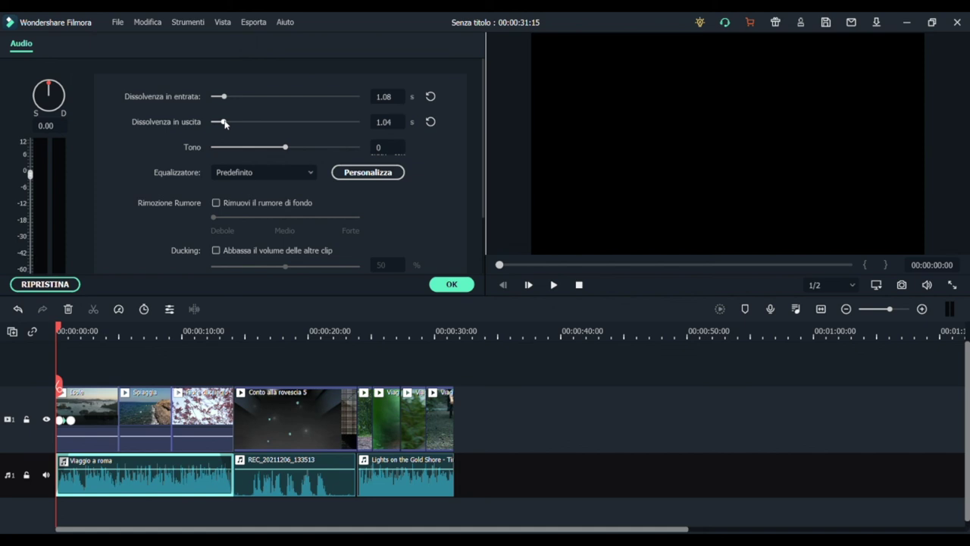
pyautogui.click(445, 285)
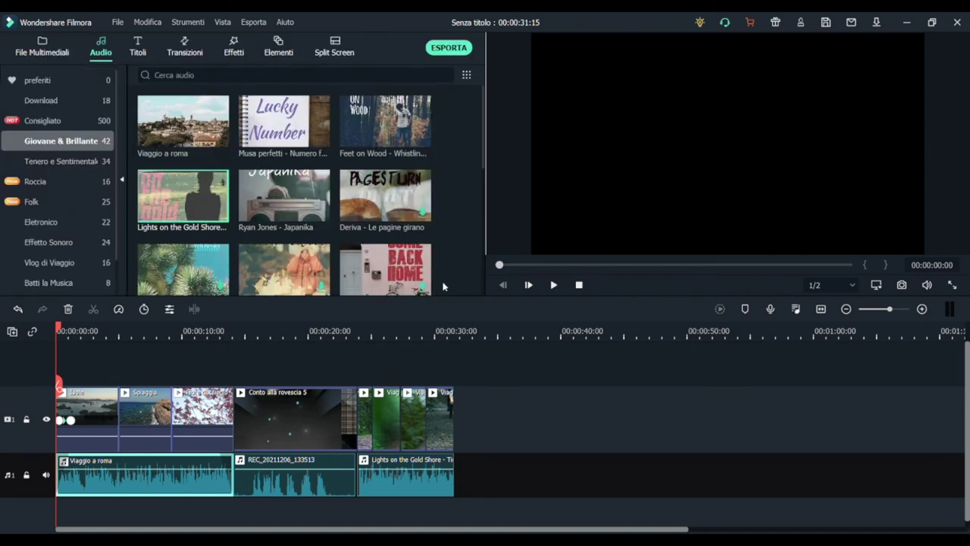
# - Give the Lights on the Gold Shore audio clip a fade-out of 1.04 s
pyautogui.doubleClick(384, 483)
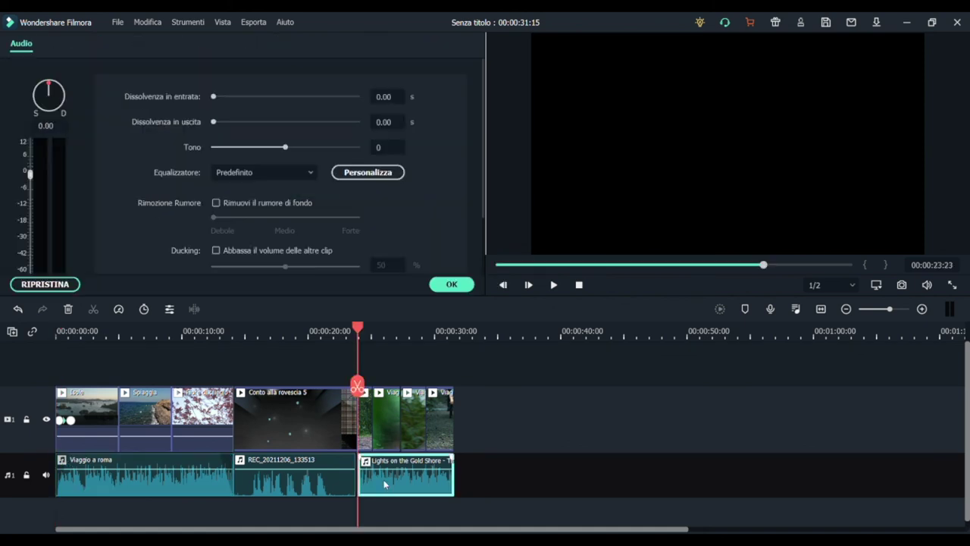
pyautogui.moveTo(214, 123); pyautogui.dragTo(234, 129)
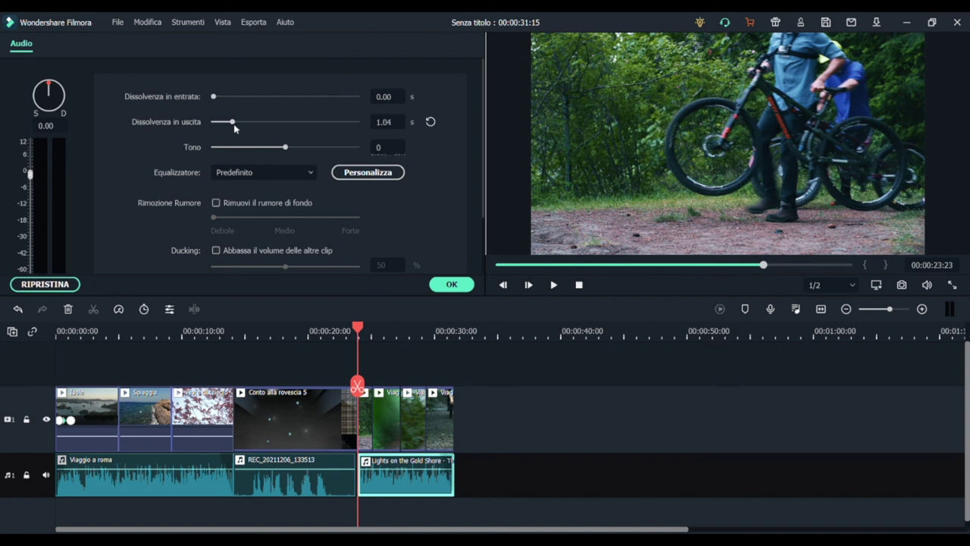
pyautogui.click(457, 286)
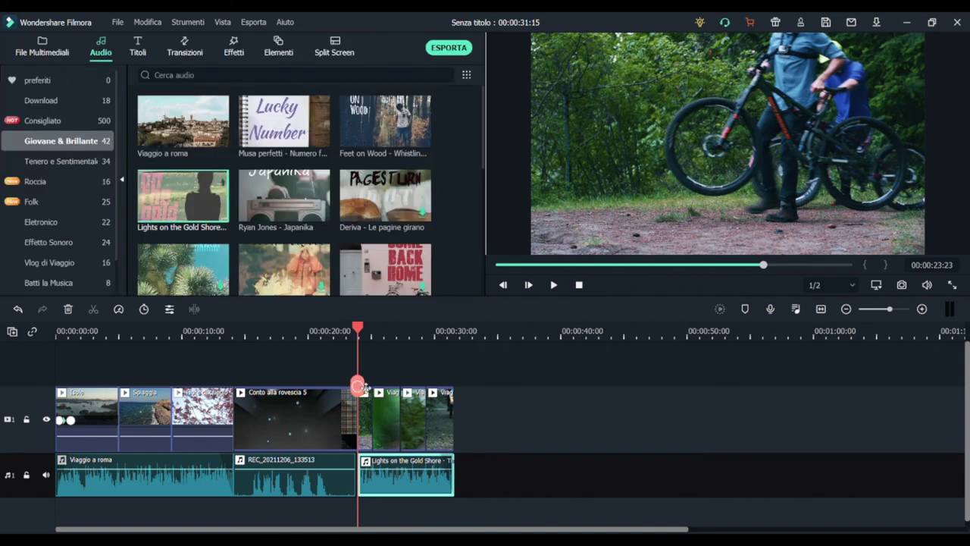
# - Return the playhead to the timeline start and play the assembled video to review it
pyautogui.press('Home')
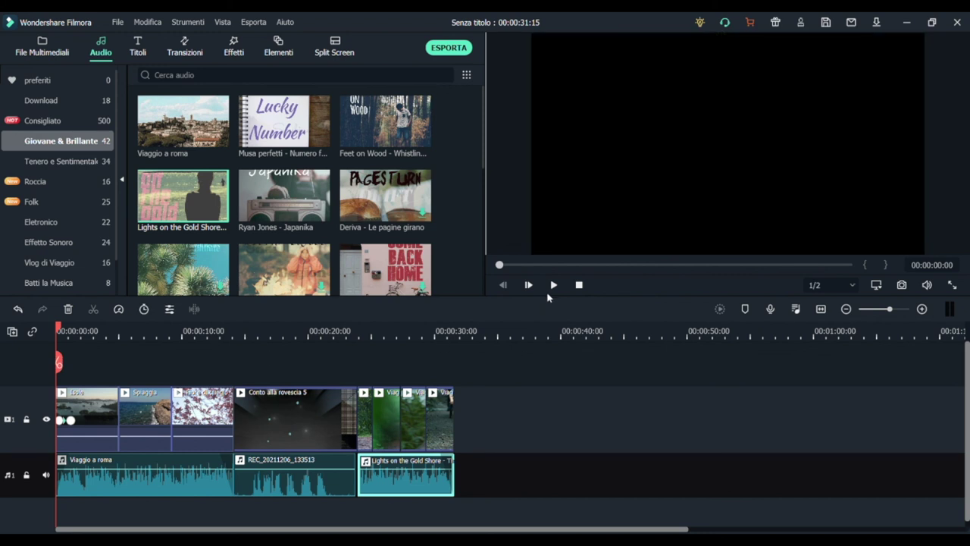
pyautogui.click(553, 285)
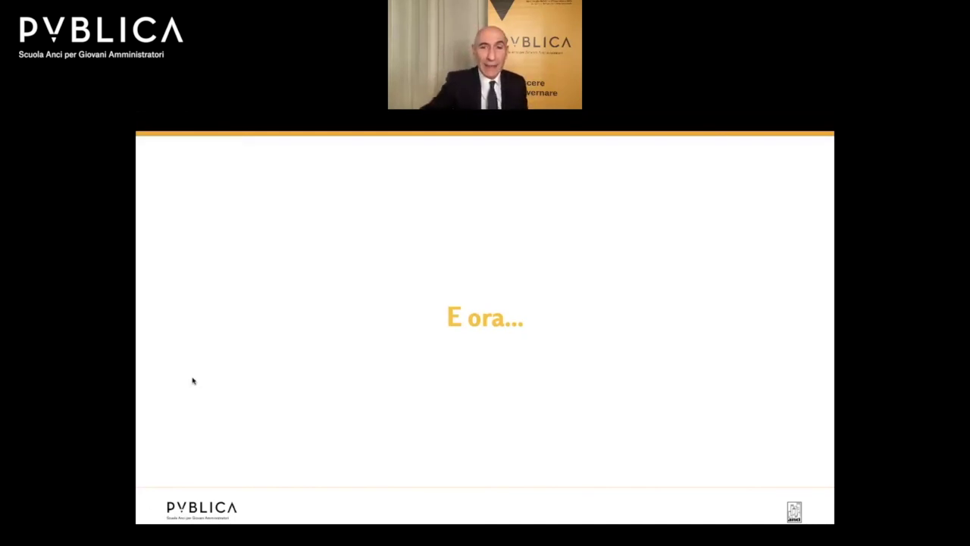
pyautogui.press('Right')
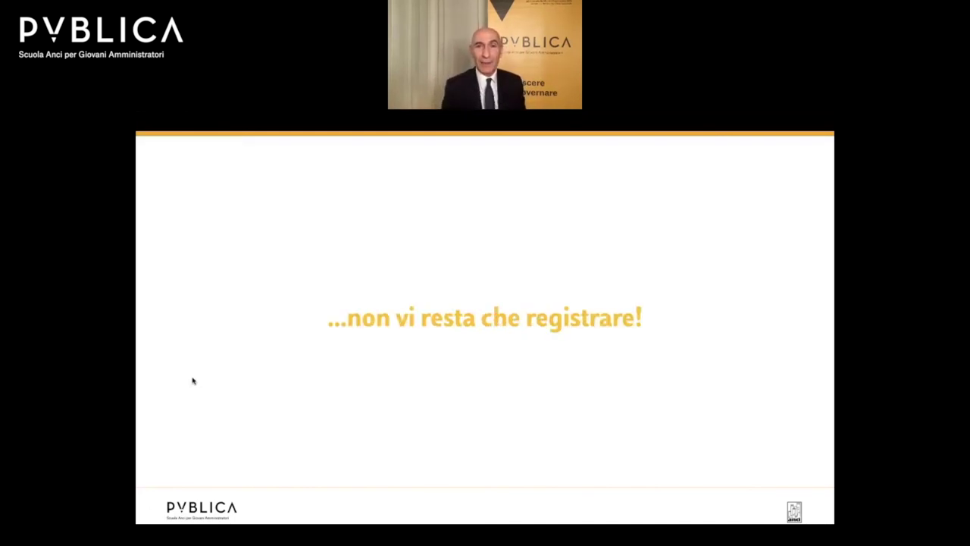
pyautogui.press('Right')
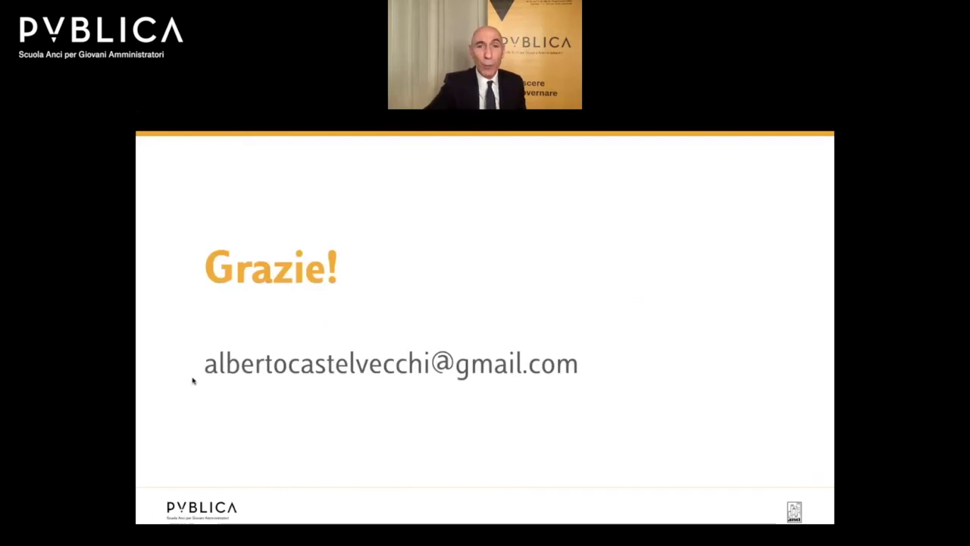